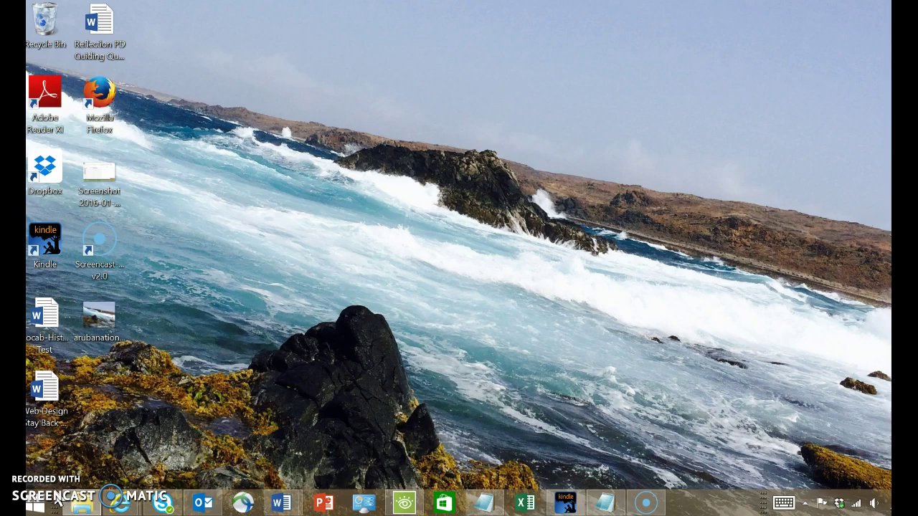
# Browse the photo thumbnails in the HTML-CSS project's images folder
pyautogui.click(81, 504)
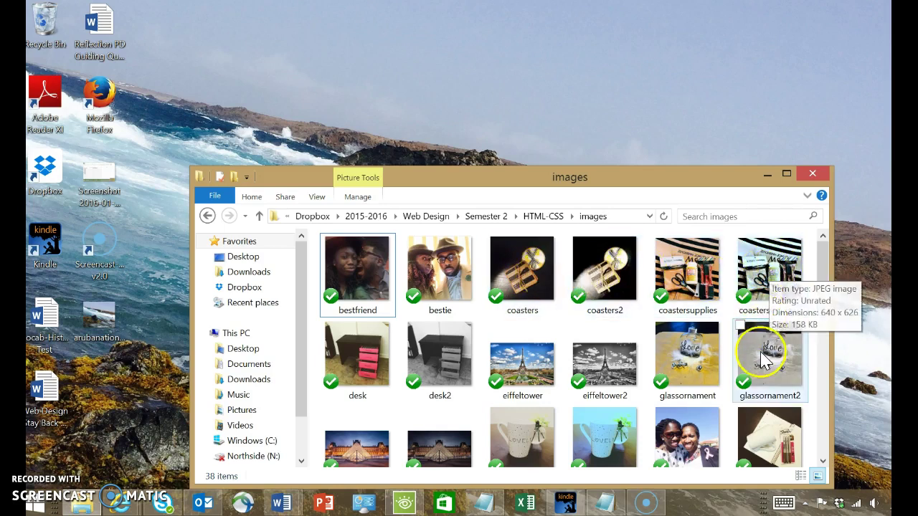
pyautogui.scroll(-2, 688, 423)
pyautogui.scroll(2, 534, 329)
# Copy the whole rollover code snippet from the HTML Image Rollover Code document, then minimize Word
pyautogui.click(766, 174)
pyautogui.click(280, 502)
pyautogui.click(162, 439)
pyautogui.moveTo(545, 328); pyautogui.dragTo(267, 304)
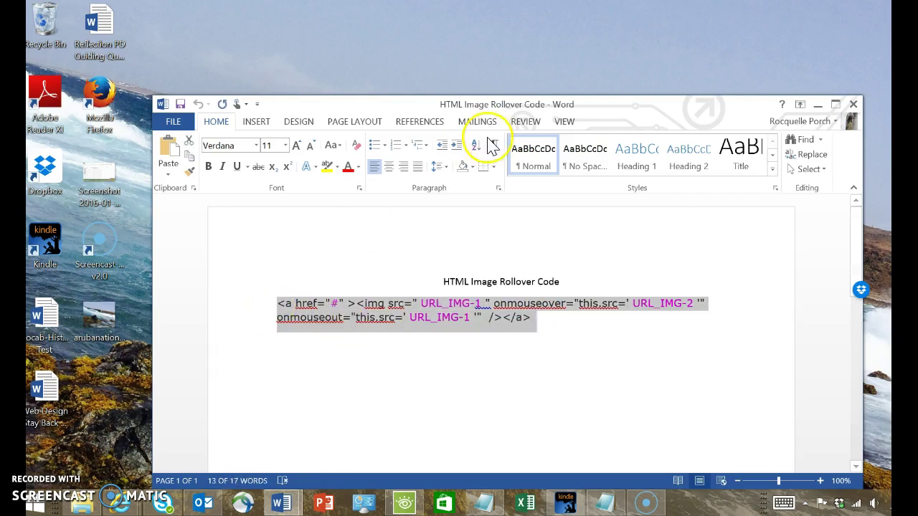
pyautogui.click(815, 105)
# Paste the rollover snippet into diy.html on the necklace line, just before its <img tag
pyautogui.click(487, 506)
pyautogui.click(244, 263)
pyautogui.moveTo(132, 259); pyautogui.dragTo(110, 260)
pyautogui.click(193, 197)
pyautogui.moveTo(194, 198); pyautogui.dragTo(63, 198)
pyautogui.click(237, 260)
pyautogui.hotkey('ctrl', 'v')
# Select the URL_IMG-1 placeholder and nearby snippet text, undoing an accidental edit
pyautogui.moveTo(381, 259); pyautogui.dragTo(439, 263)
pyautogui.moveTo(242, 438)
pyautogui.mouseDown()
pyautogui.moveTo(358, 435)
pyautogui.moveTo(464, 452)
pyautogui.mouseUp()
pyautogui.click(242, 260)
pyautogui.click(323, 439)
pyautogui.moveTo(323, 439); pyautogui.dragTo(365, 438)
pyautogui.moveTo(364, 439); pyautogui.dragTo(381, 439)
pyautogui.click(132, 259)
pyautogui.hotkey('ctrl', 'z')
# Clear a stray multi-line selection and mark the start of the old necklace image tag
pyautogui.moveTo(888, 260); pyautogui.dragTo(635, 396)
pyautogui.click(625, 334)
pyautogui.moveTo(337, 444); pyautogui.dragTo(527, 433)
pyautogui.moveTo(527, 433); pyautogui.dragTo(558, 433)
pyautogui.click(245, 260)
pyautogui.moveTo(244, 259); pyautogui.dragTo(297, 261)
pyautogui.click(283, 261)
pyautogui.hscroll(-10, 245, 259)
pyautogui.keyDown('shift'); pyautogui.click(678, 247); pyautogui.keyUp('shift')
pyautogui.moveTo(778, 260); pyautogui.dragTo(890, 260)
# Break the old necklace <img> tag onto its own line beneath the rollover snippet
pyautogui.hotkey('shift', 'Down')
pyautogui.hotkey('shift', 'Down')
pyautogui.hotkey('shift', 'Down')
pyautogui.hotkey('shift', 'Down')
pyautogui.hotkey('shift', 'Down')
pyautogui.hotkey('shift', 'Up')
pyautogui.hotkey('shift', 'Up')
pyautogui.hotkey('shift', 'Up')
pyautogui.hotkey('shift', 'Up')
pyautogui.hotkey('shift', 'Up')
pyautogui.hotkey('shift', 'Up')
pyautogui.hotkey('shift', 'Up')
pyautogui.hotkey('shift', 'Up')
pyautogui.hotkey('shift', 'Down')
pyautogui.hotkey('shift', 'End')
pyautogui.hotkey('shift', 'Up')
pyautogui.hotkey('shift', 'Up')
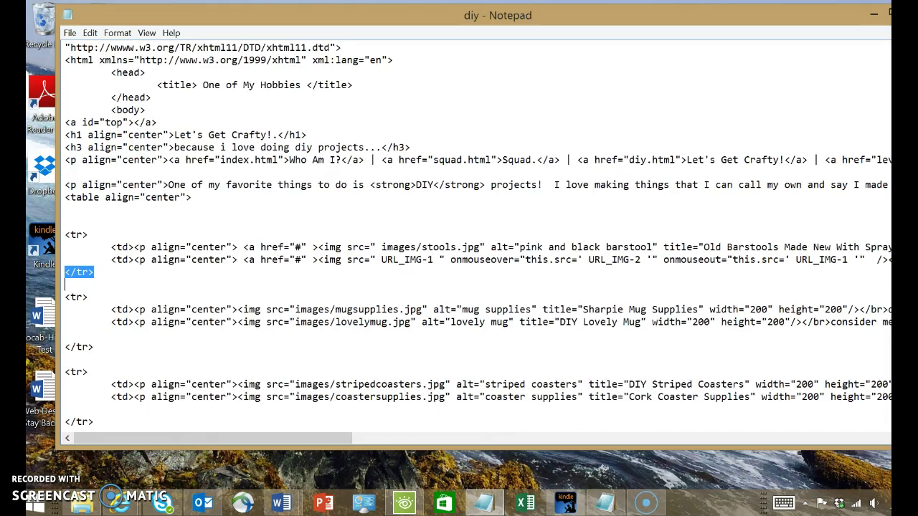
pyautogui.moveTo(327, 438); pyautogui.dragTo(418, 421)
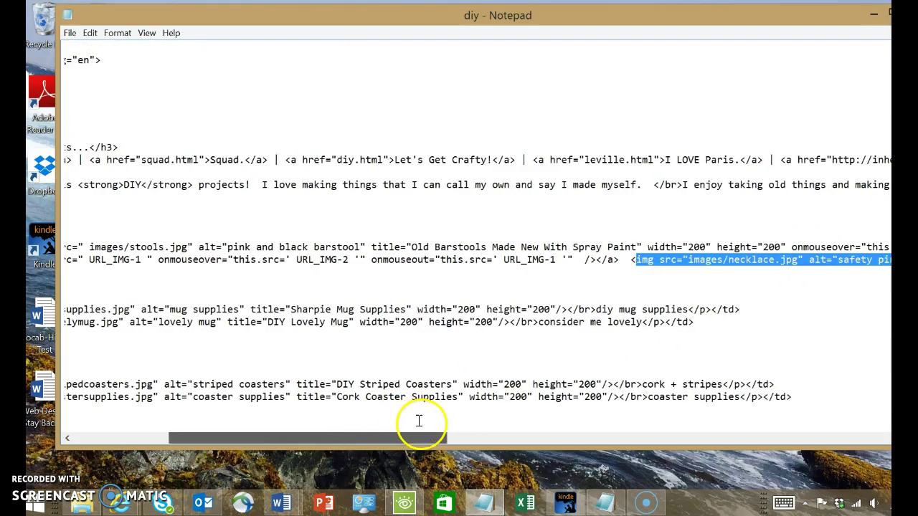
pyautogui.click(631, 261)
pyautogui.press('Return')
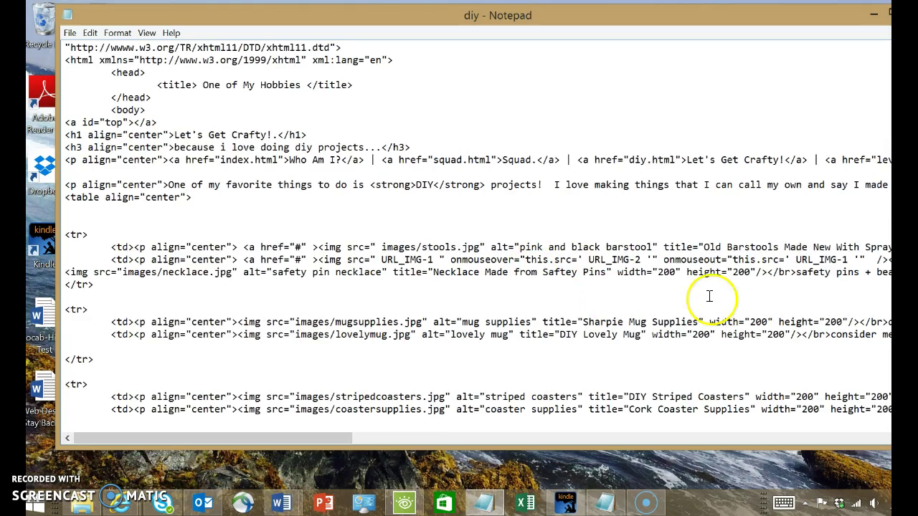
# Move the necklace image path and attributes from the old tag over the URL_IMG-1 placeholder
pyautogui.click(765, 273)
pyautogui.moveTo(766, 273); pyautogui.dragTo(102, 282)
pyautogui.moveTo(102, 283); pyautogui.dragTo(121, 272)
pyautogui.hotkey('ctrl', 'c')
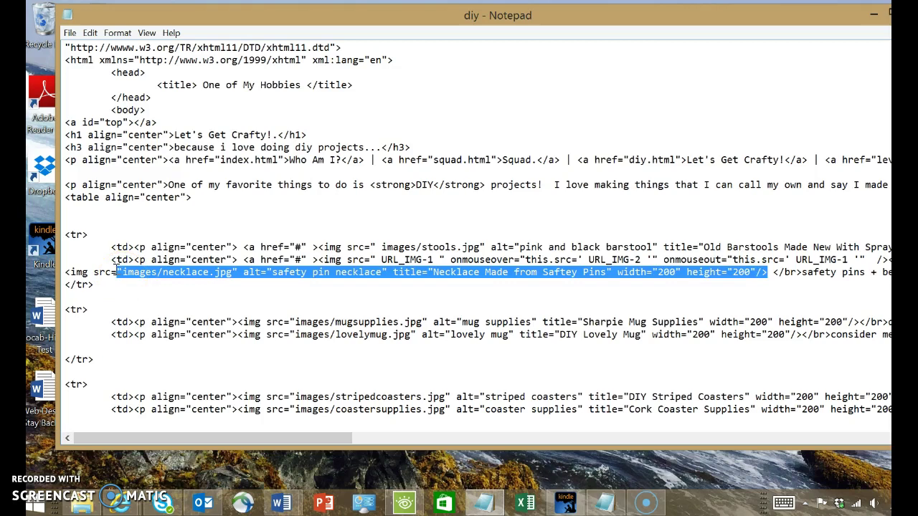
pyautogui.press('Delete')
pyautogui.click(206, 272)
pyautogui.click(431, 261)
pyautogui.moveTo(434, 260); pyautogui.dragTo(379, 260)
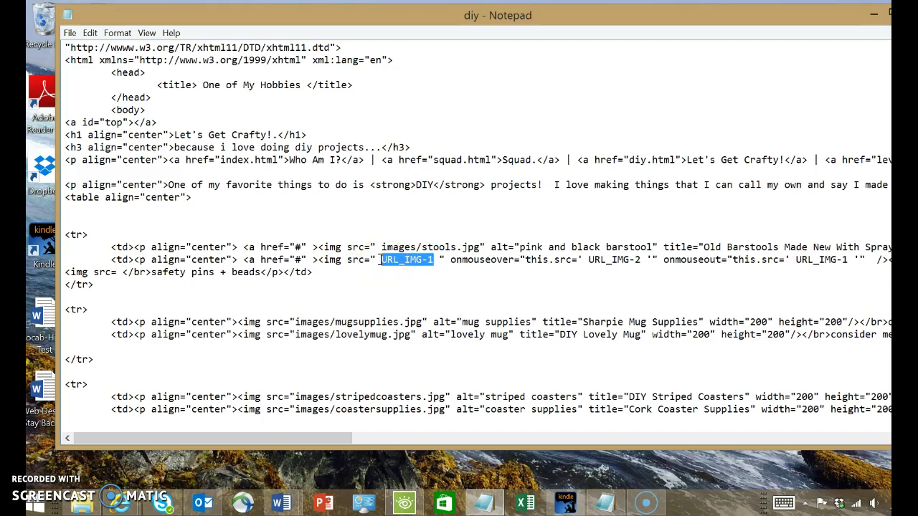
pyautogui.hotkey('ctrl', 'v')
# Remove the extra /> after height and replace URL_IMG-2 with images/necklace2.jpg
pyautogui.press('BackSpace')
pyautogui.press('BackSpace')
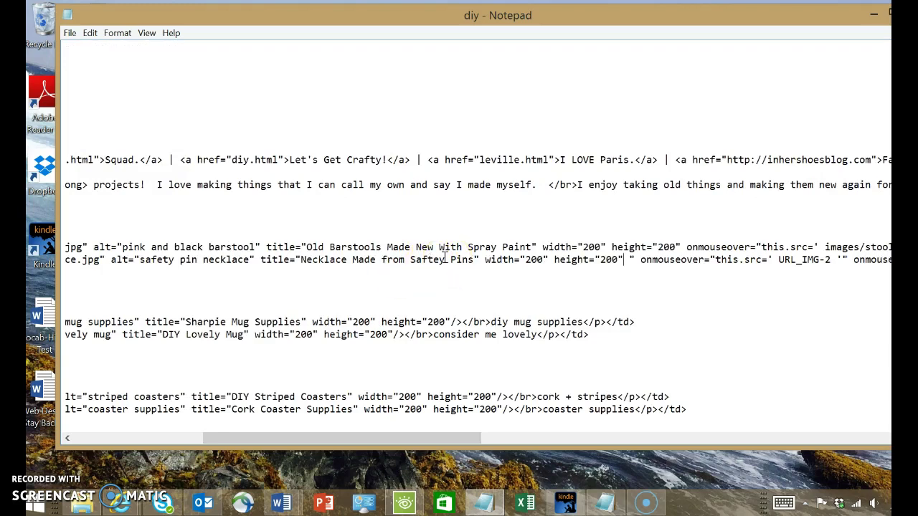
pyautogui.moveTo(450, 443); pyautogui.dragTo(539, 445)
pyautogui.moveTo(548, 444); pyautogui.dragTo(553, 444)
pyautogui.press('BackSpace')
pyautogui.press('BackSpace')
pyautogui.press('BackSpace')
pyautogui.press('BackSpace')
pyautogui.press('BackSpace')
pyautogui.press('BackSpace')
pyautogui.press('BackSpace')
pyautogui.press('BackSpace')
pyautogui.press('BackSpace')
pyautogui.write('images/necklace2.jpg')
pyautogui.click(729, 262)
pyautogui.press('BackSpace')
pyautogui.press('BackSpace')
pyautogui.press('BackSpace')
pyautogui.press('BackSpace')
pyautogui.press('BackSpace')
pyautogui.press('BackSpace')
pyautogui.press('BackSpace')
pyautogui.write('images/necklace')
pyautogui.press('BackSpace')
pyautogui.moveTo(566, 439)
pyautogui.mouseDown()
pyautogui.moveTo(344, 380)
pyautogui.moveTo(236, 334)
pyautogui.mouseUp()
pyautogui.press('BackSpace')
pyautogui.press('BackSpace')
pyautogui.press('BackSpace')
pyautogui.press('BackSpace')
pyautogui.press('BackSpace')
pyautogui.press('BackSpace')
pyautogui.press('BackSpace')
pyautogui.press('BackSpace')
pyautogui.press('BackSpace')
pyautogui.press('BackSpace')
pyautogui.press('BackSpace')
pyautogui.press('BackSpace')
# Open diy.html from the HTML-CSS folder in Internet Explorer and allow its blocked content
pyautogui.click(872, 16)
pyautogui.click(82, 506)
pyautogui.click(207, 215)
pyautogui.doubleClick(416, 294)
pyautogui.click(700, 475)
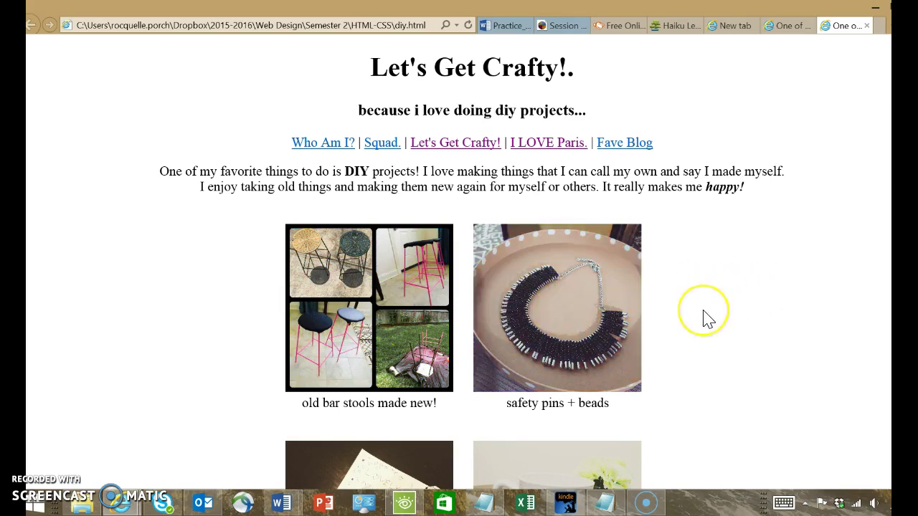